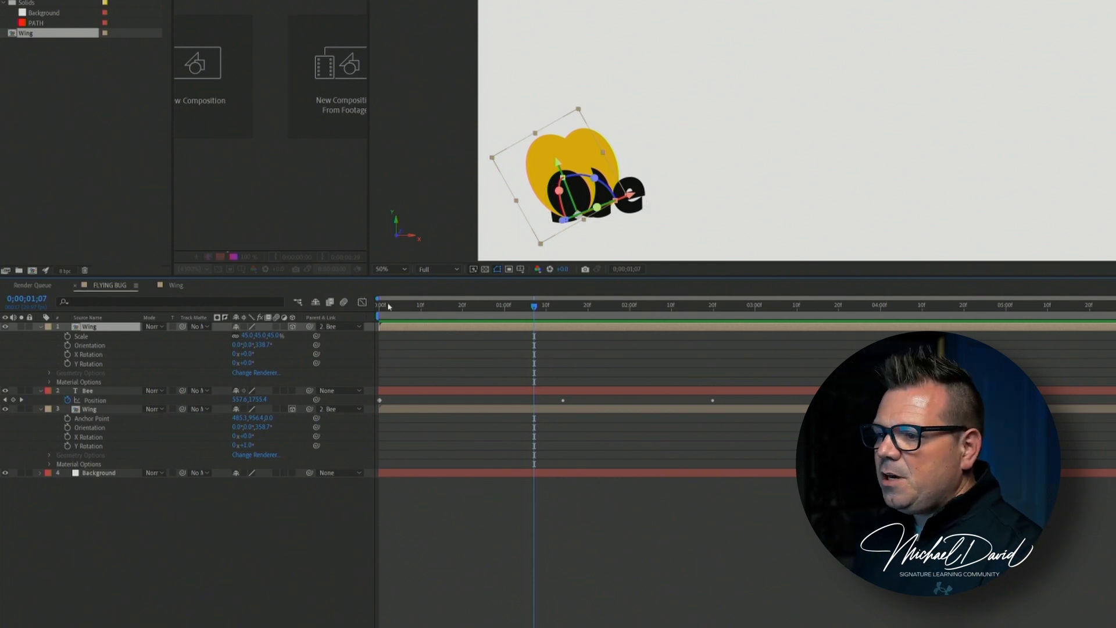
Go to the start of the FLYING BUG composition and hide the lower Wing layer
left_click_drag(388, 307, 371, 317)
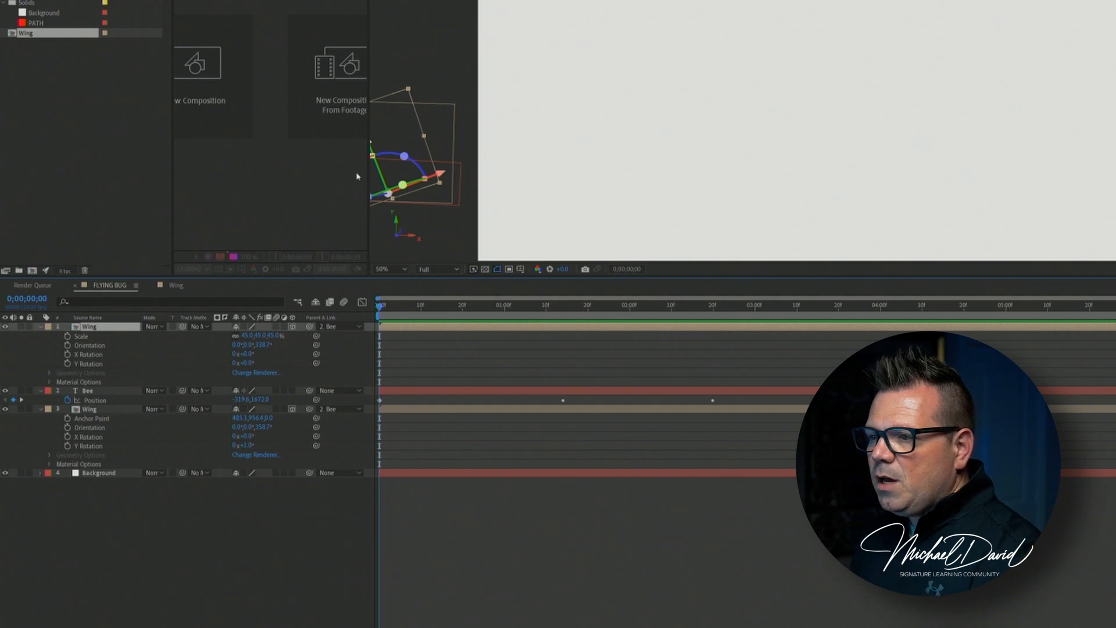
key("comma")
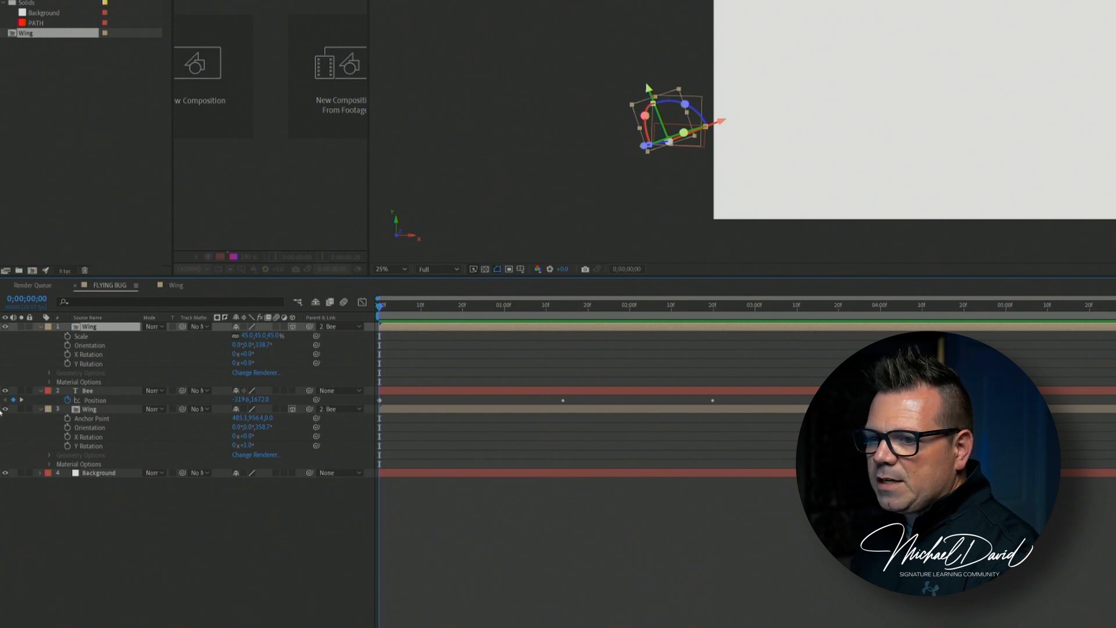
left_click(5, 408)
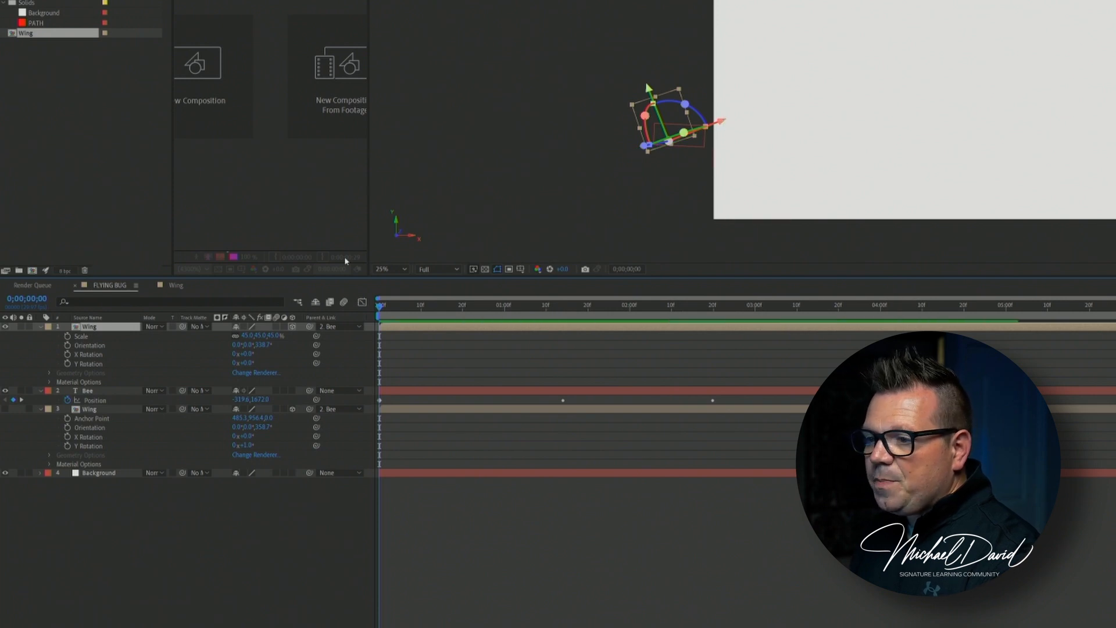
Keyframe the upper Wing layer's X Rotation from 0° at frame 0 to 134° at frame 4
left_click(67, 354)
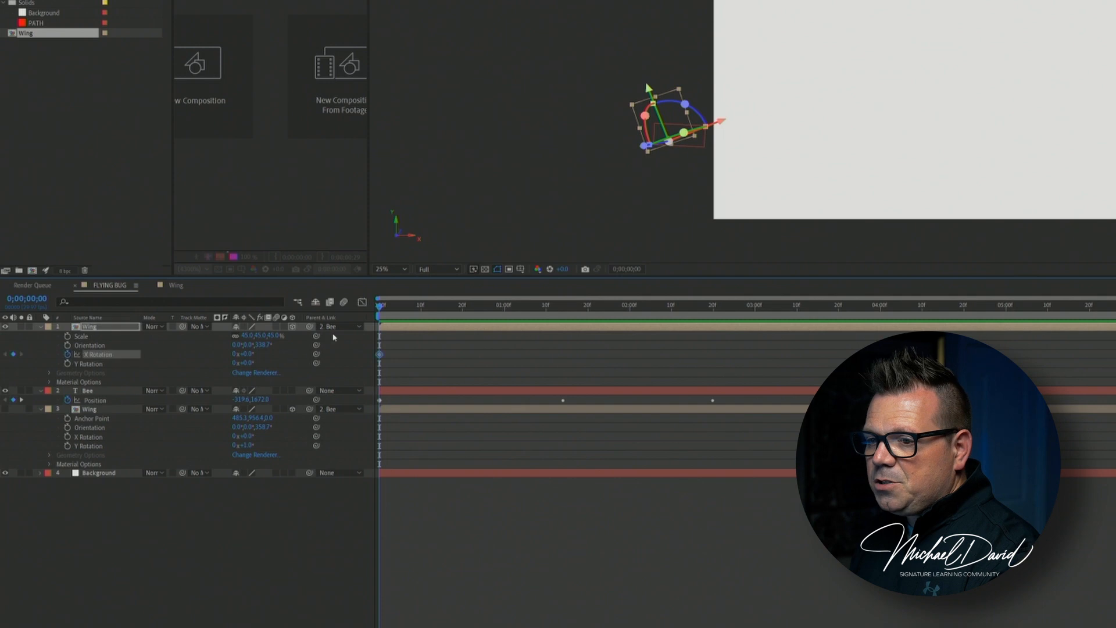
left_click_drag(393, 308, 398, 311)
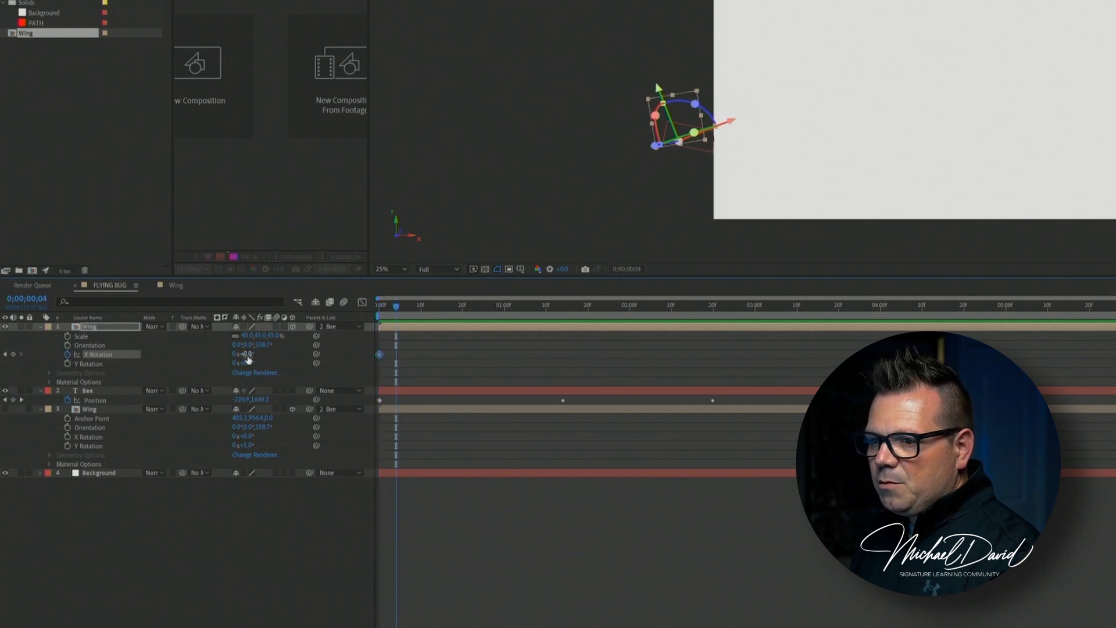
left_click_drag(247, 354, 328, 365)
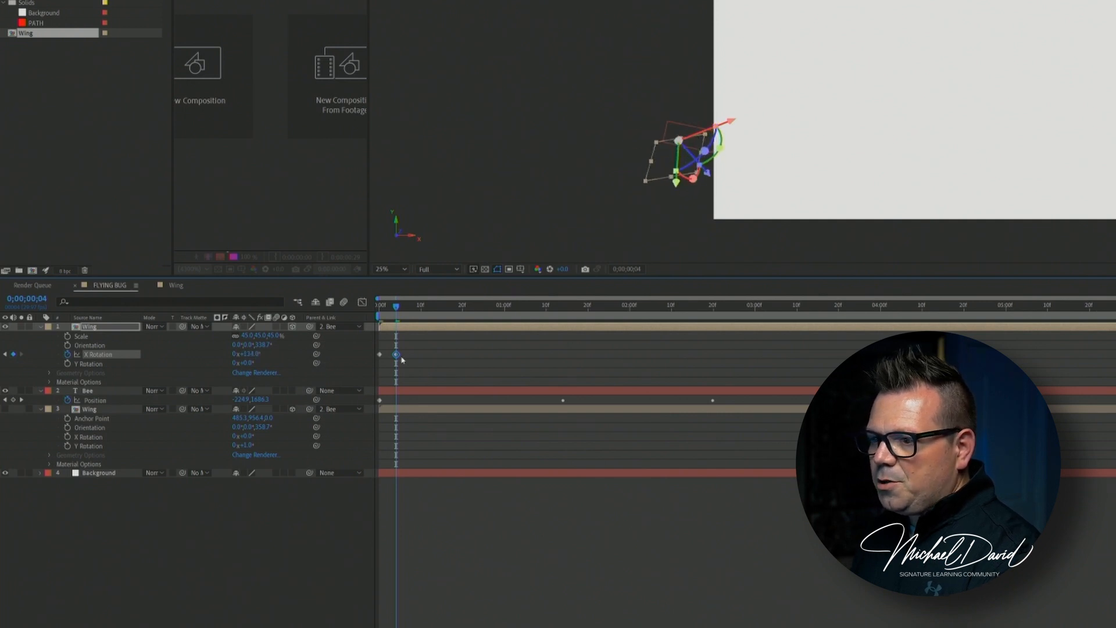
Move the second X Rotation keyframe to frame 3 and preview the wing's motion before and after the change
key("Home")
key("space")
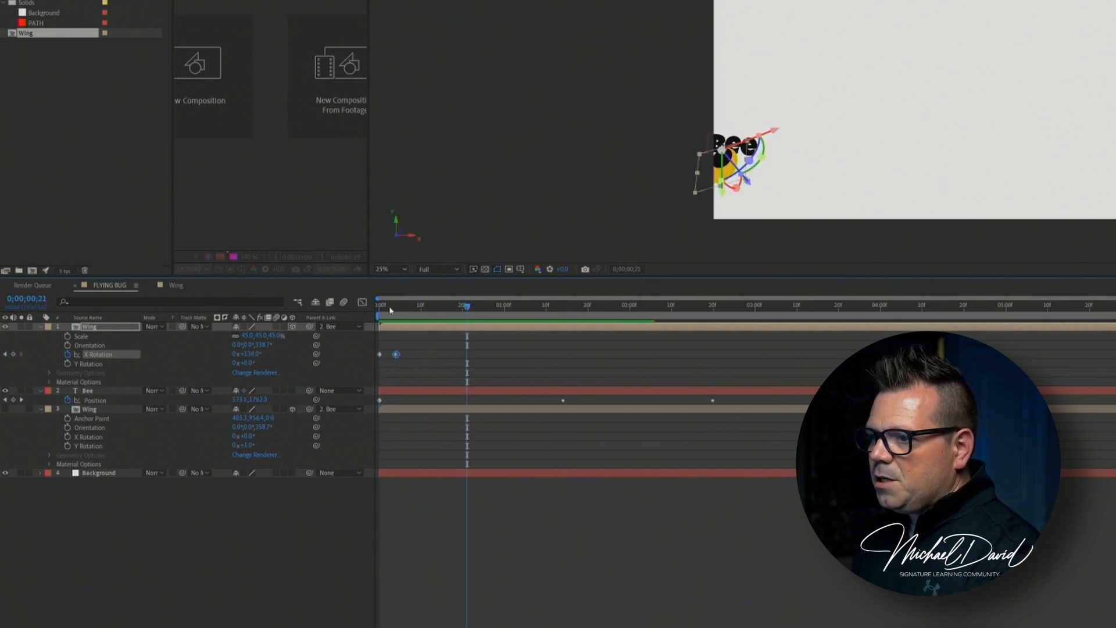
left_click_drag(390, 308, 392, 355)
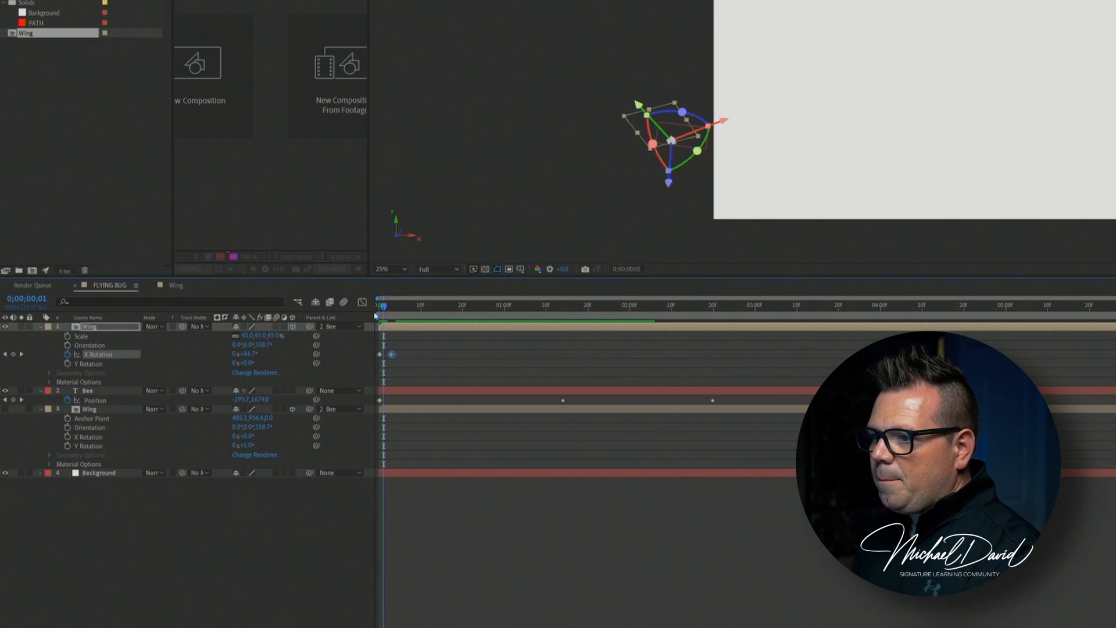
left_click(375, 316)
key("space")
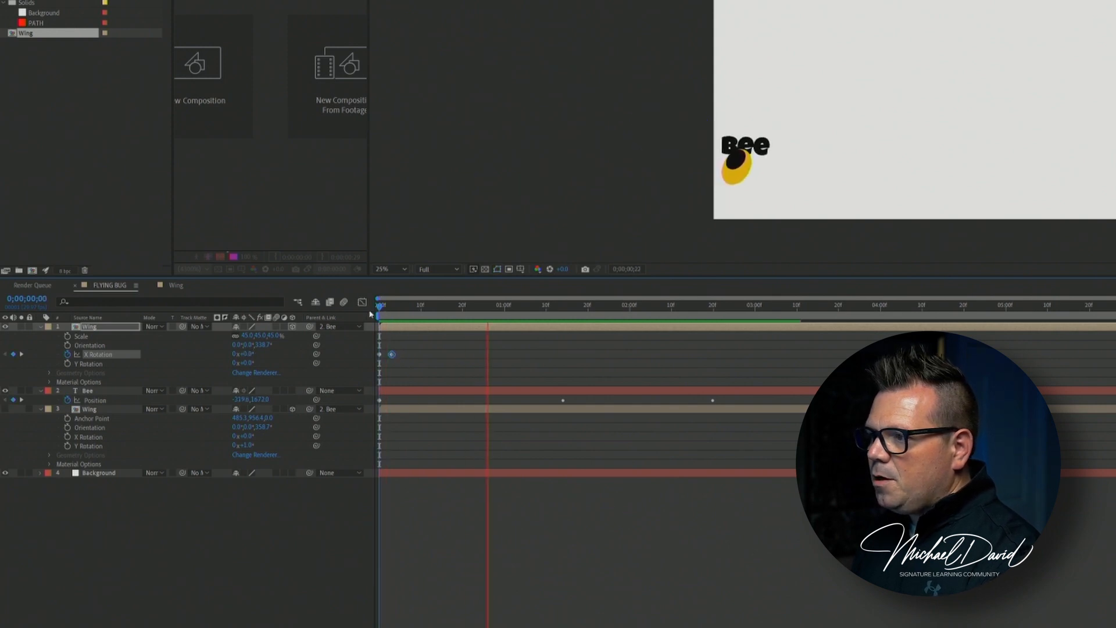
key("space")
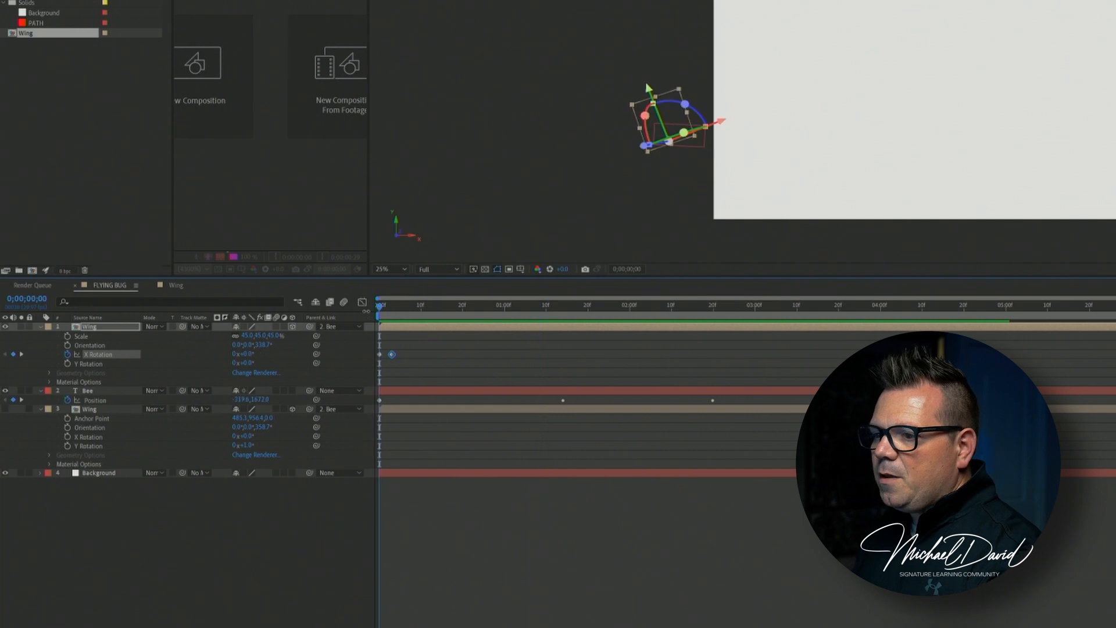
Apply Easy Ease to the upper Wing's X Rotation keyframes in the Graph Editor and return to the layer bar view
left_click(361, 303)
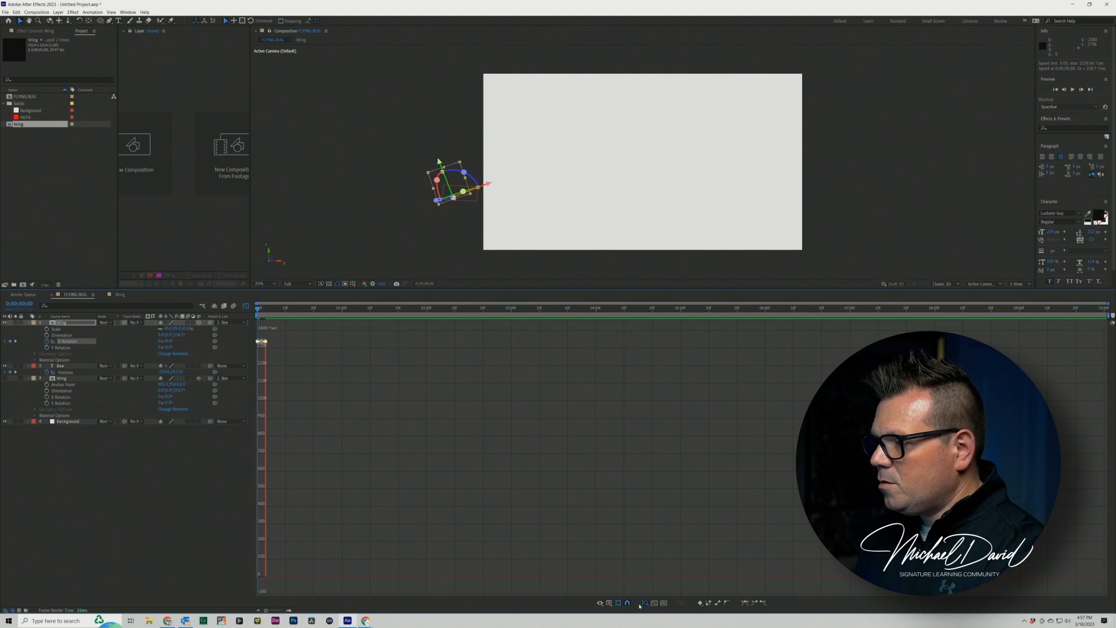
left_click(746, 604)
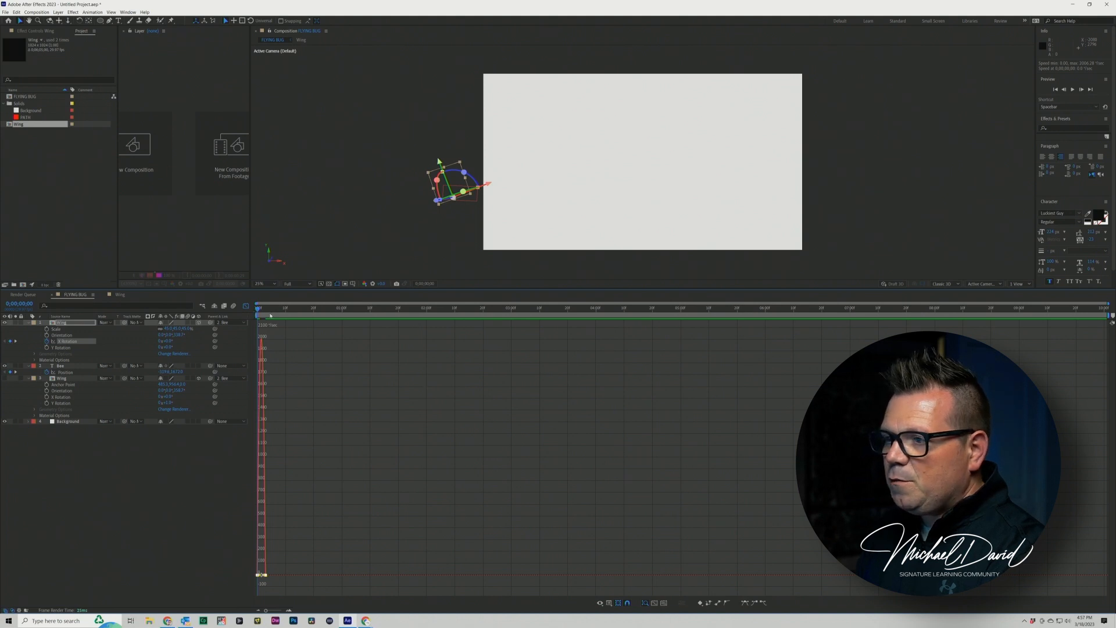
left_click_drag(270, 316, 252, 312)
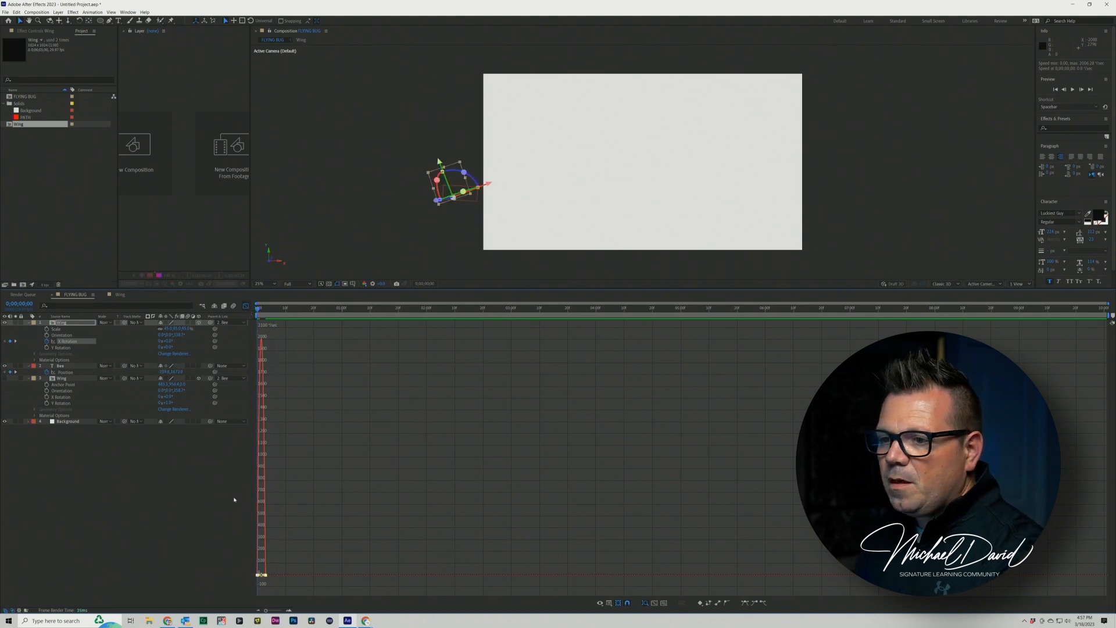
left_click(246, 306)
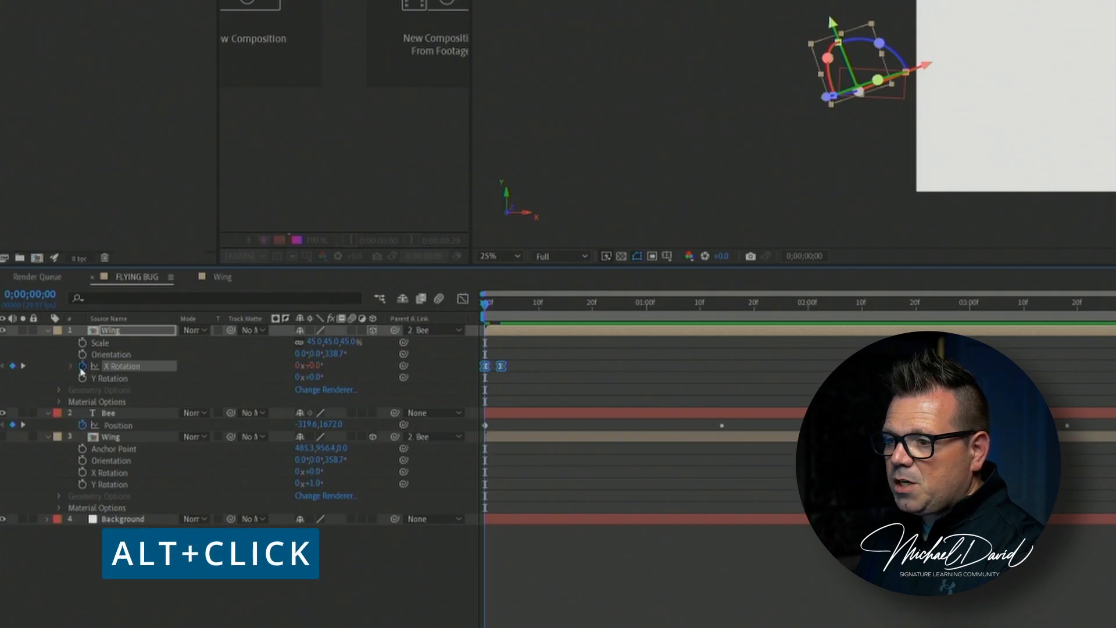
Add the expression loopOut("cycle"); to the upper Wing layer's X Rotation
left_click(82, 366, "alt")
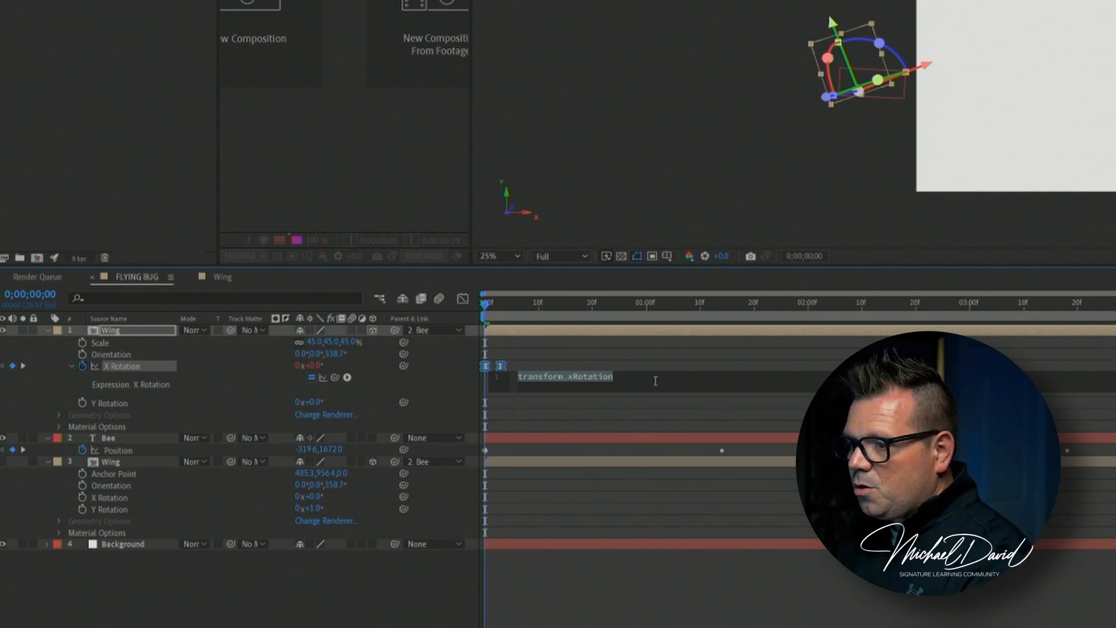
type("loop")
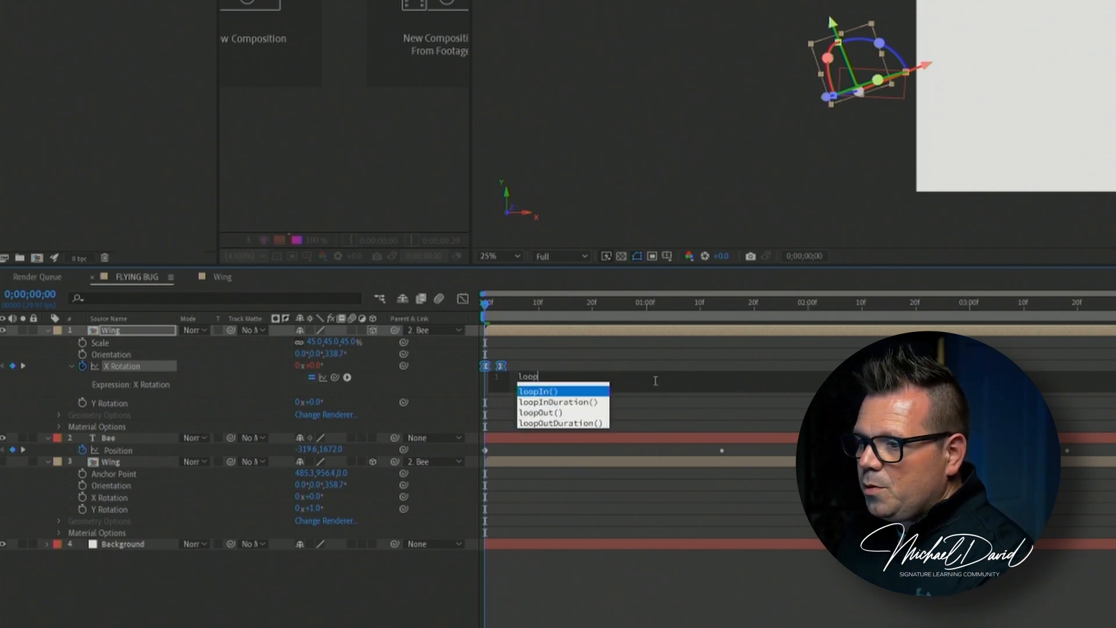
key("Down")
key("Down")
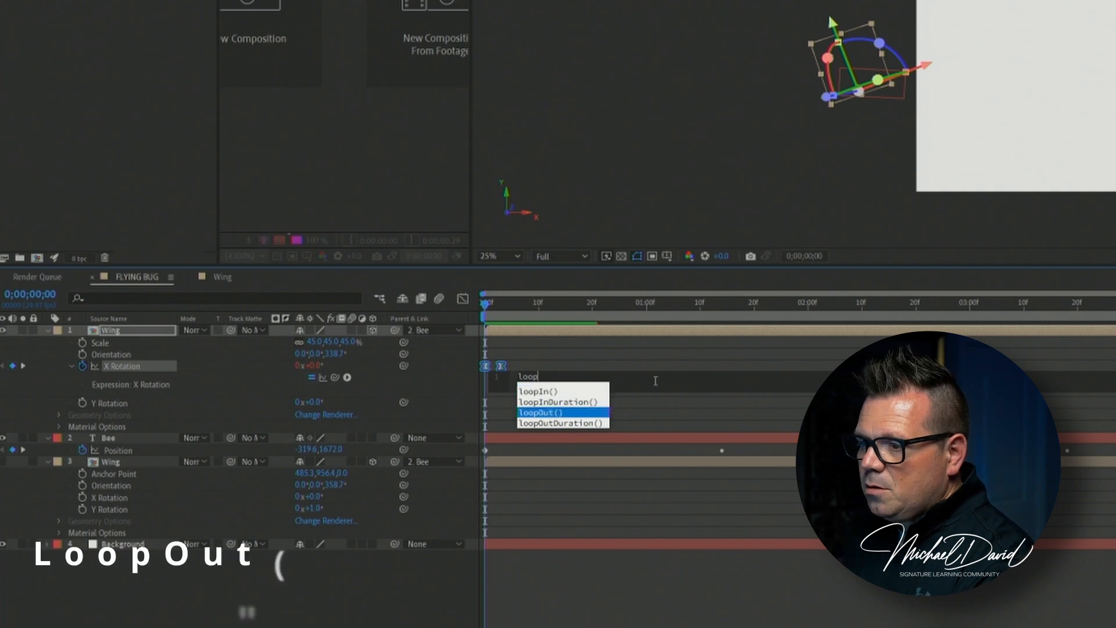
key("Return")
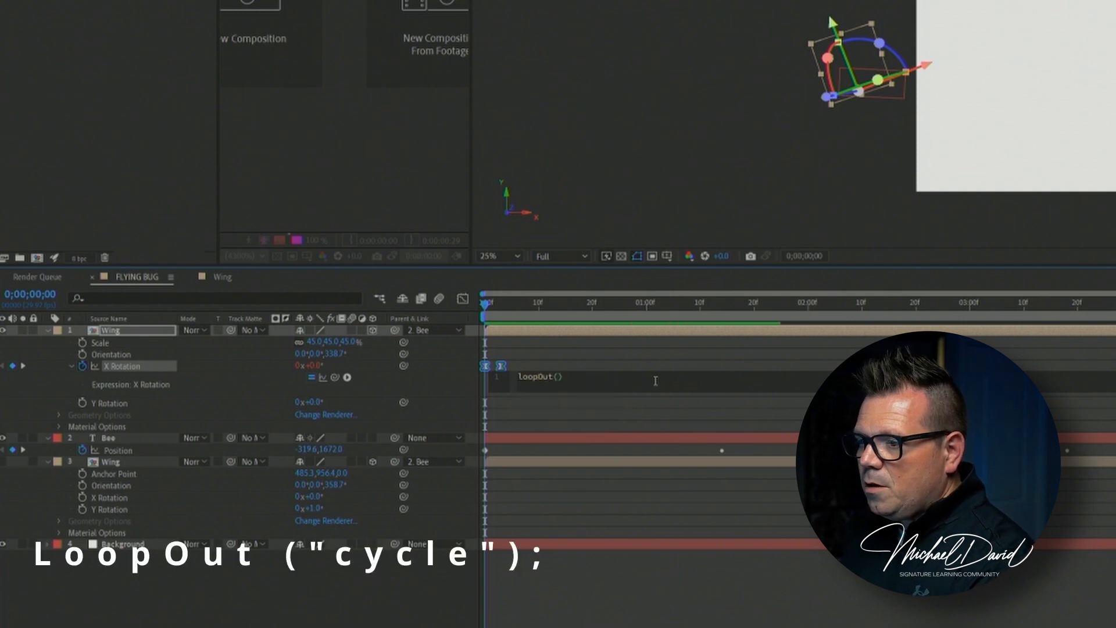
type("\"cy")
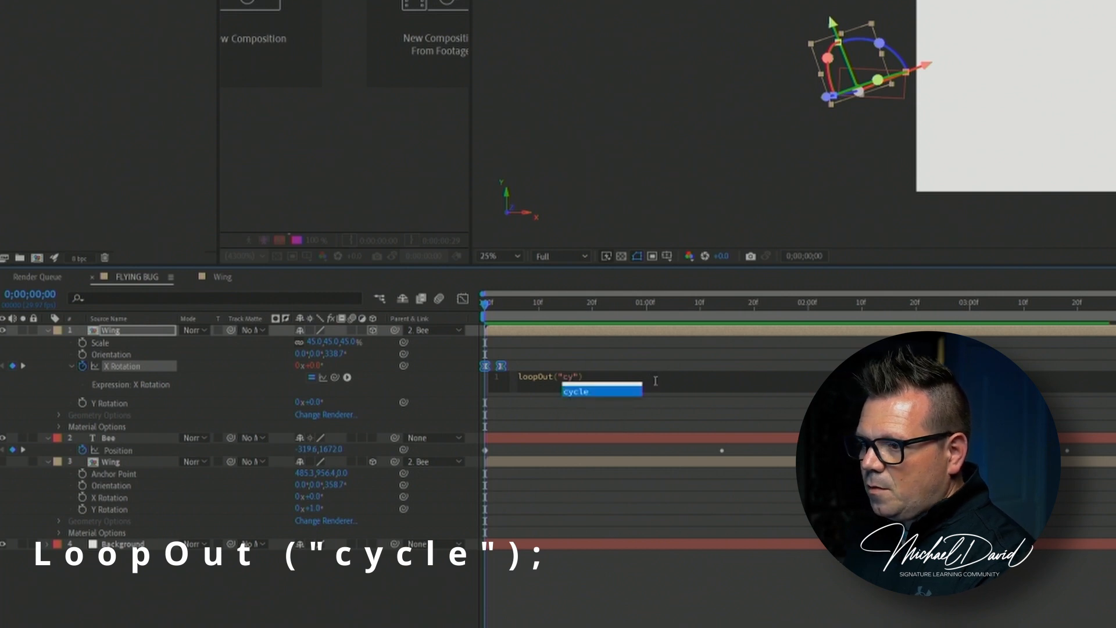
key("Return")
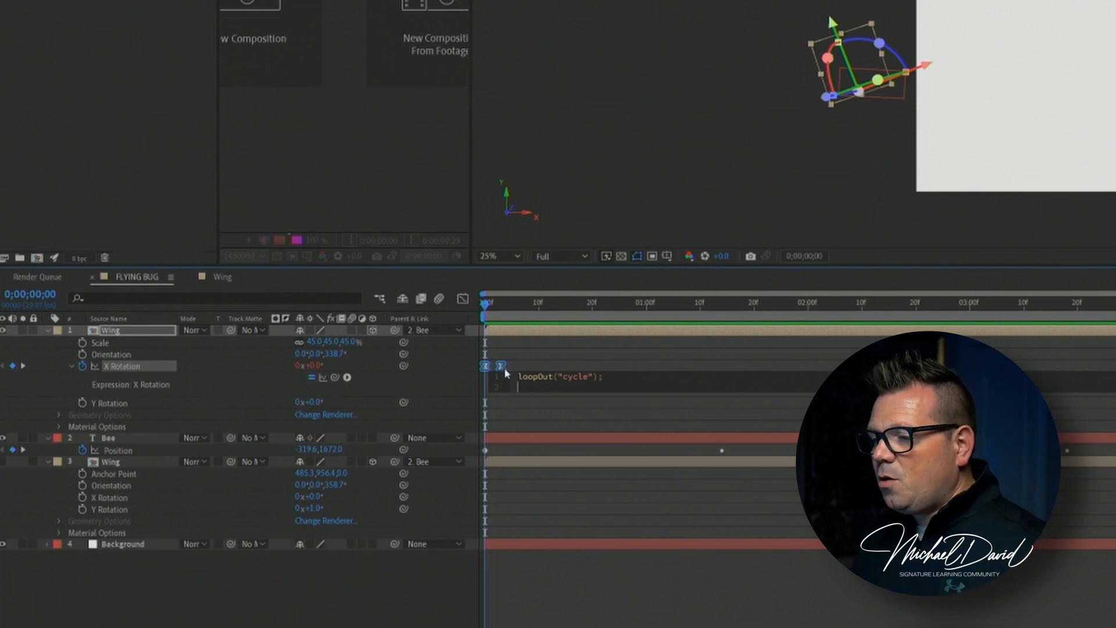
Change the X Rotation expression's loop type to "pingpong", apply it, and preview the wing flap
double_click(577, 377)
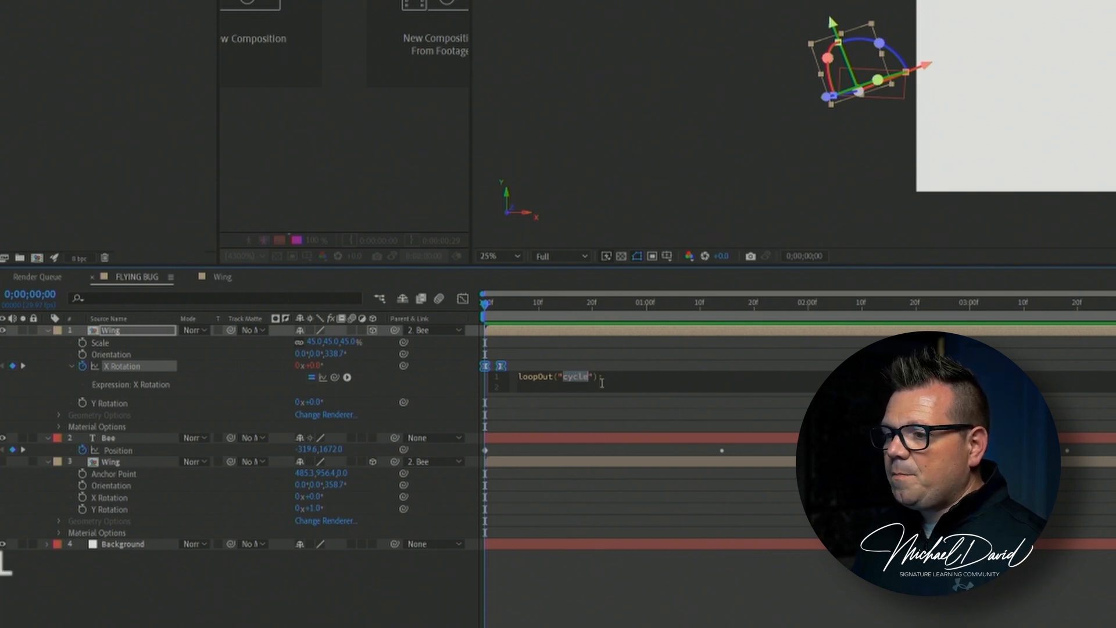
type("p")
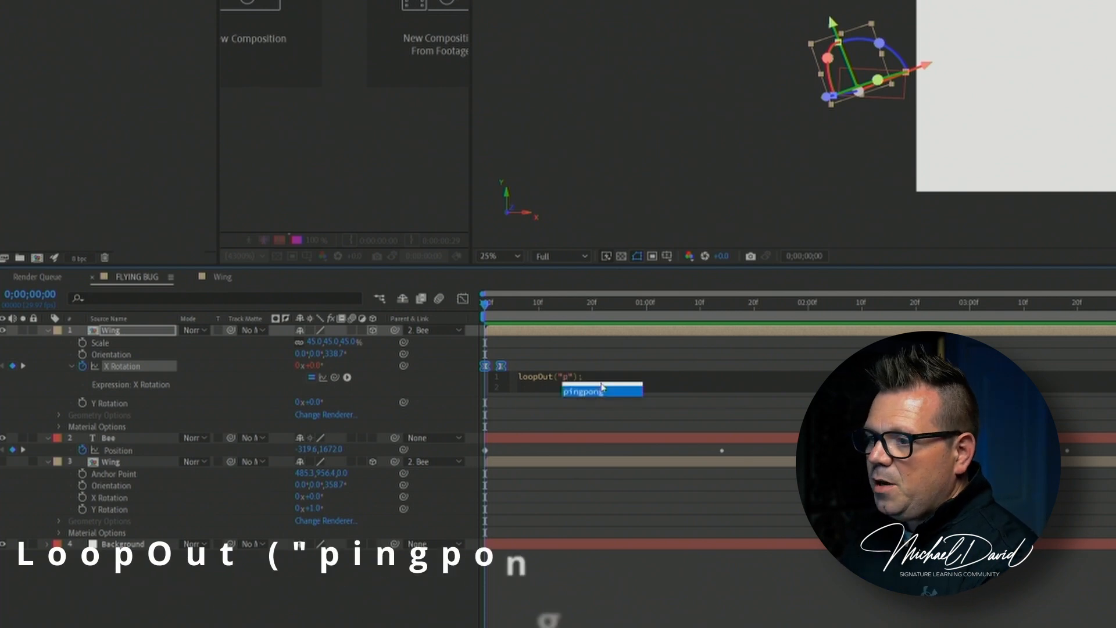
left_click(602, 390)
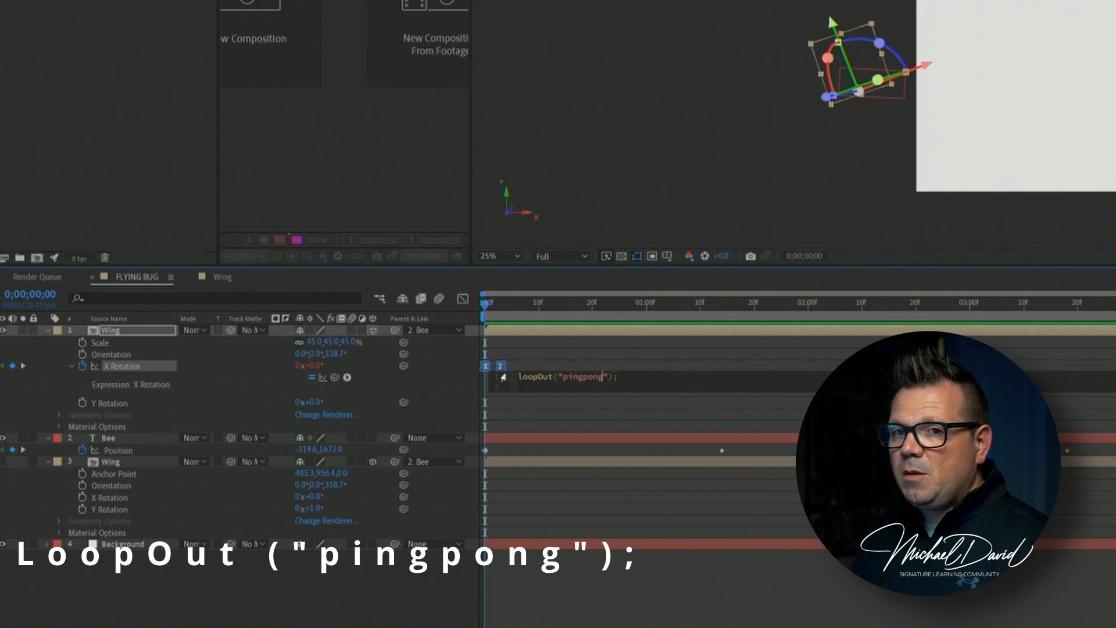
left_click(640, 361)
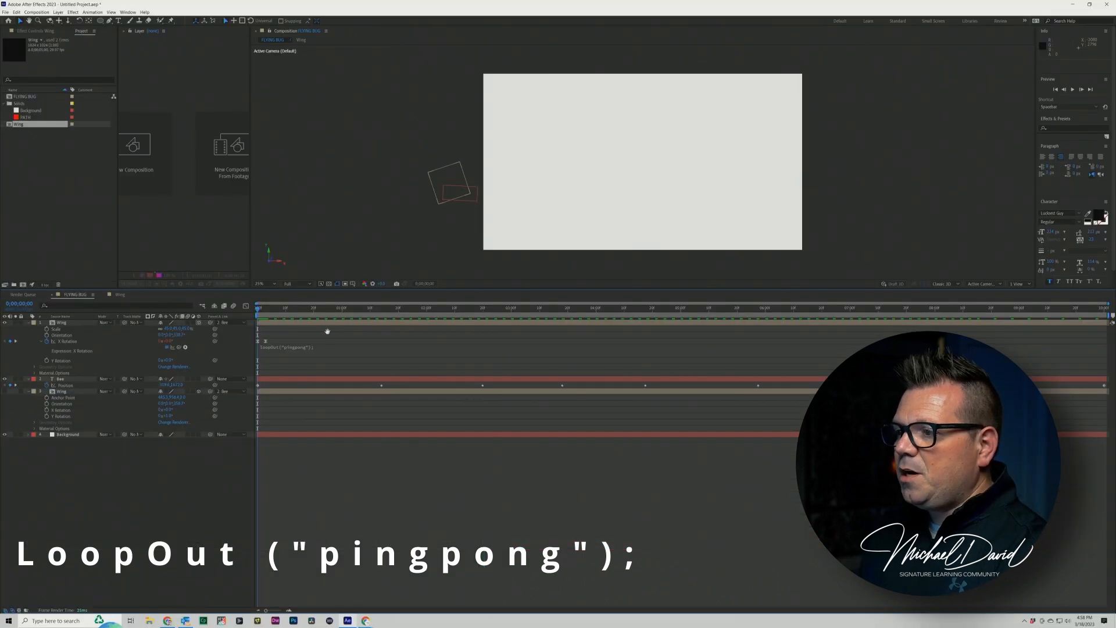
key("space")
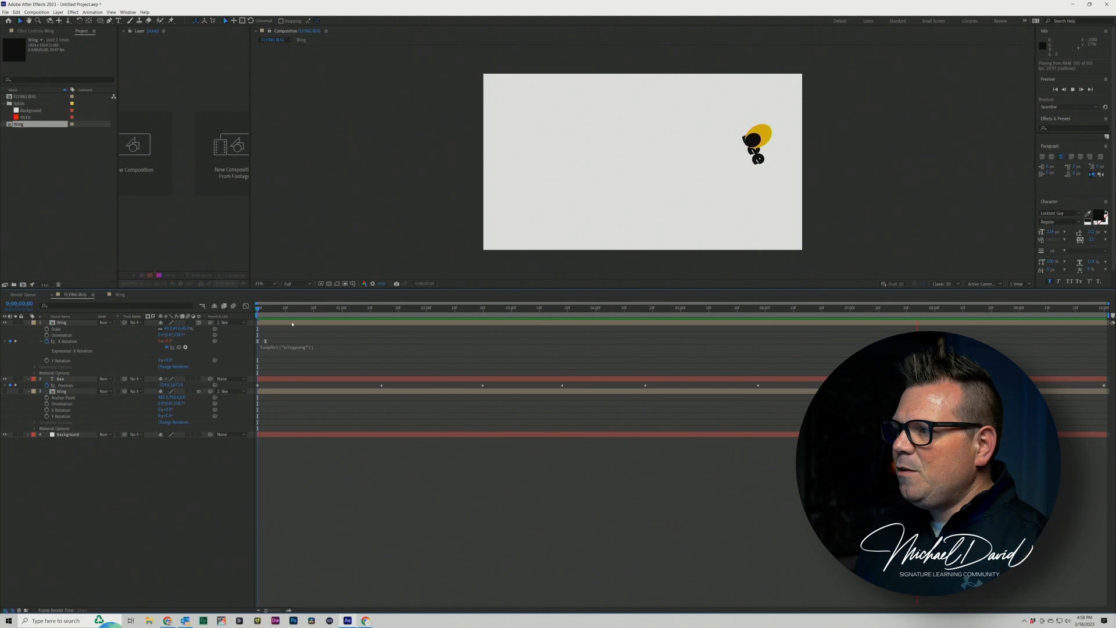
key("space")
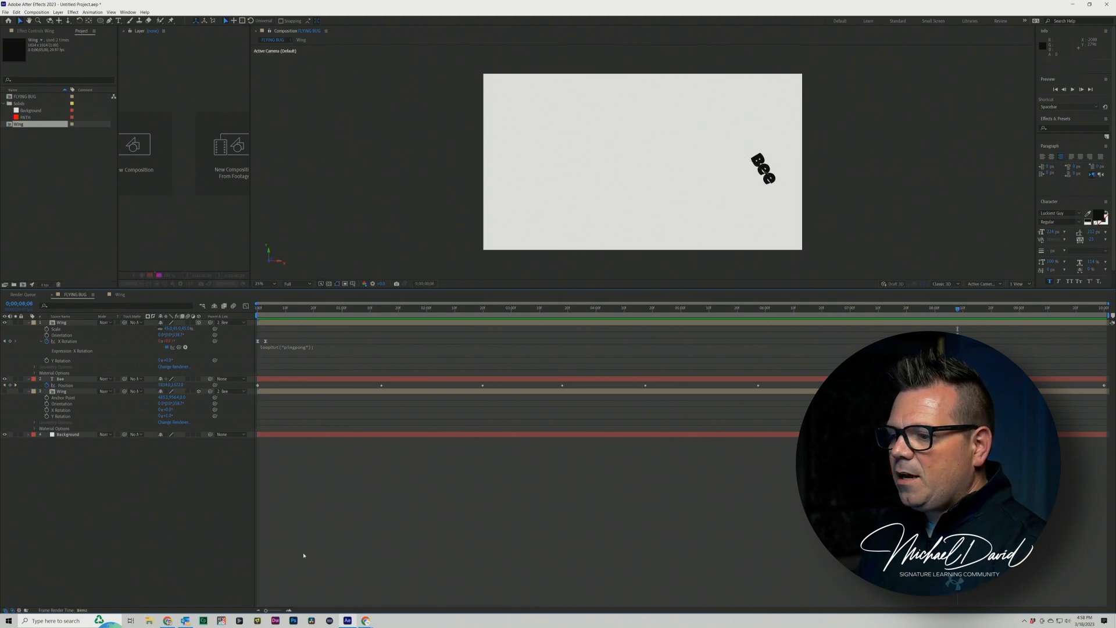
Move the upper Wing's second X Rotation keyframe earlier to frame 2 to speed up the flapping
left_click(288, 611)
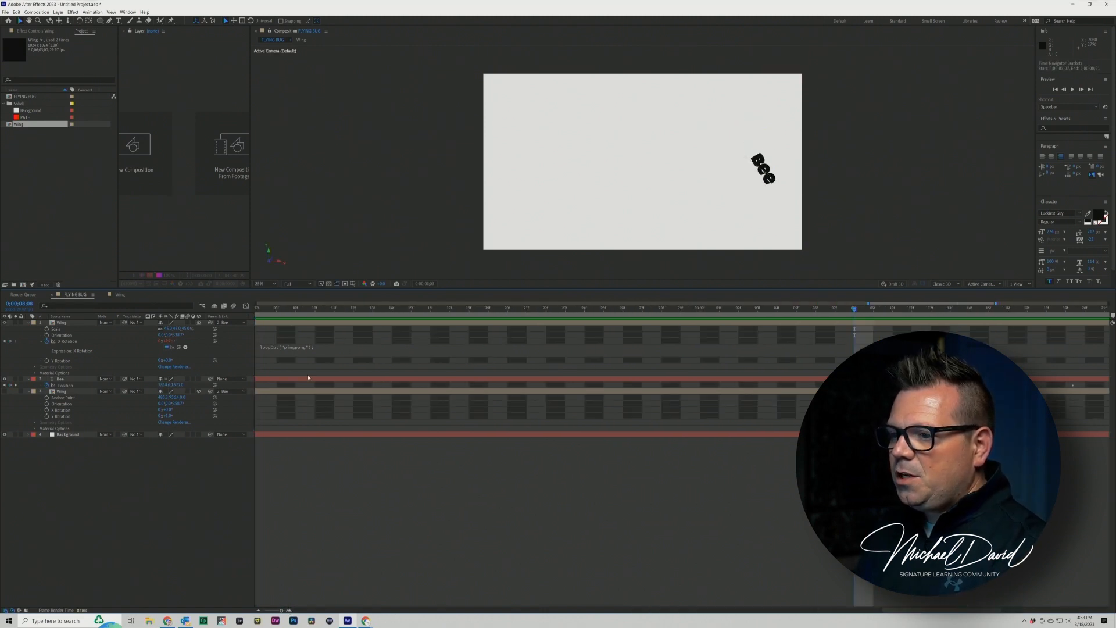
left_click_drag(281, 611, 277, 611)
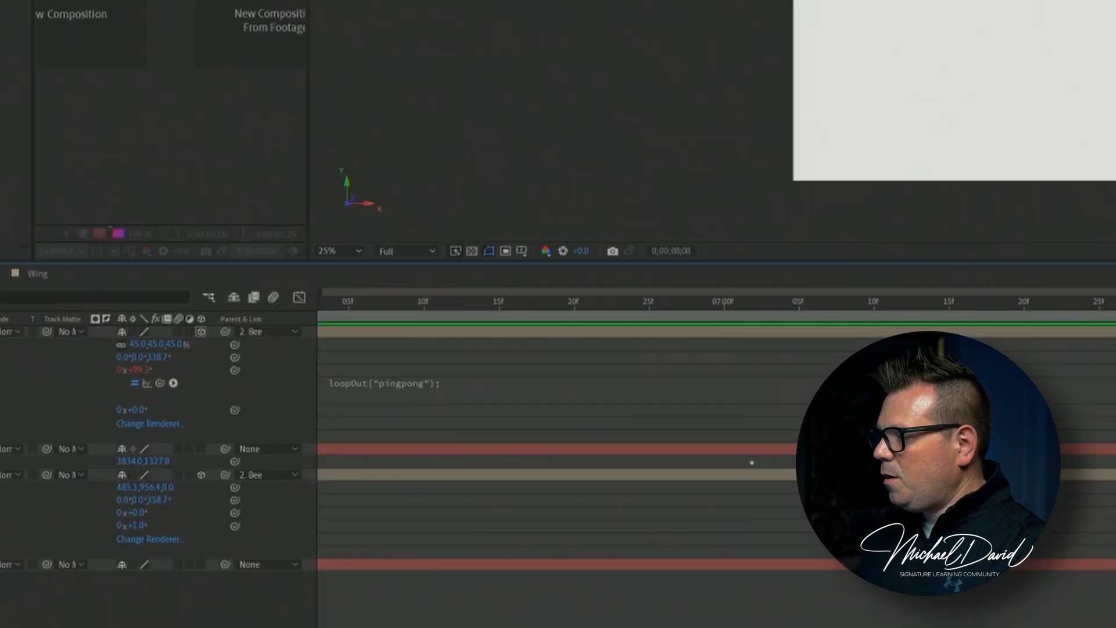
scroll(716, 442, "left", 15)
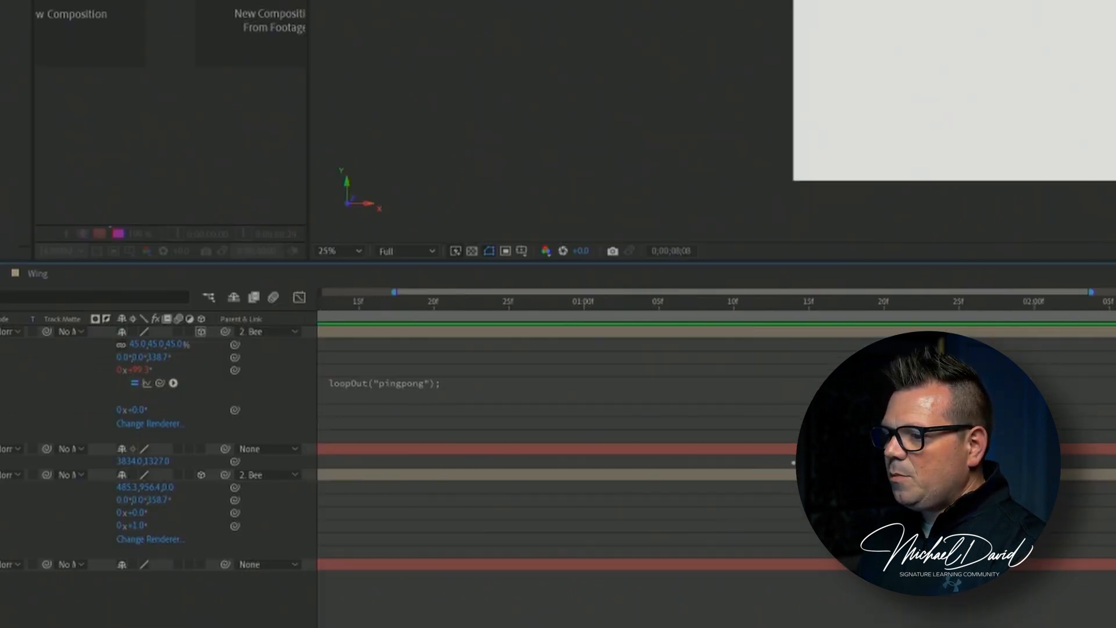
scroll(792, 464, "left", 3)
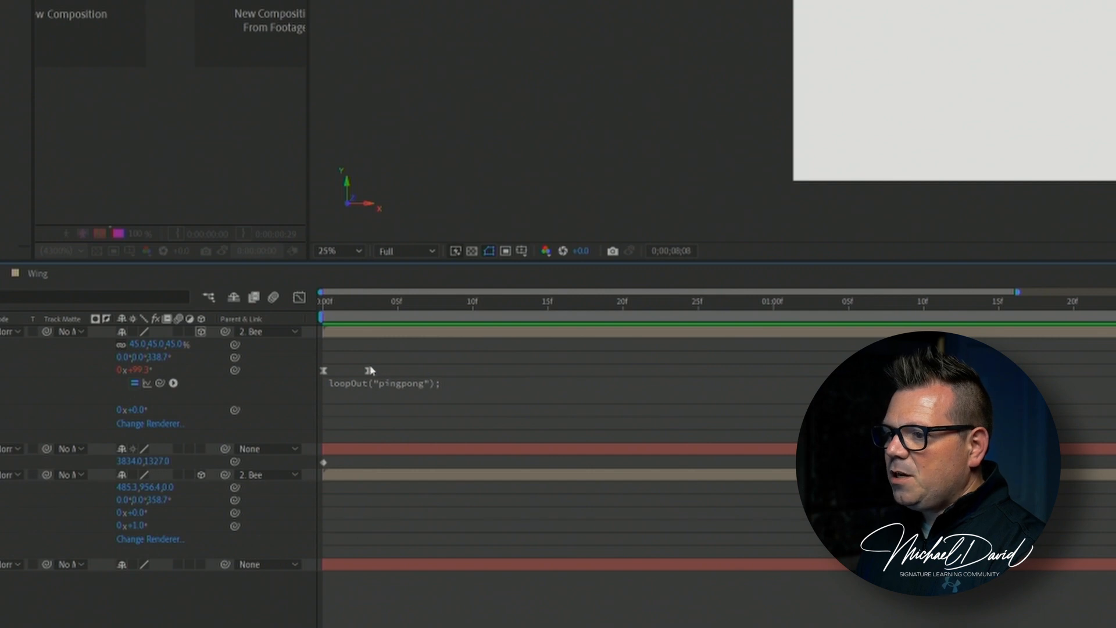
left_click_drag(368, 377, 348, 377)
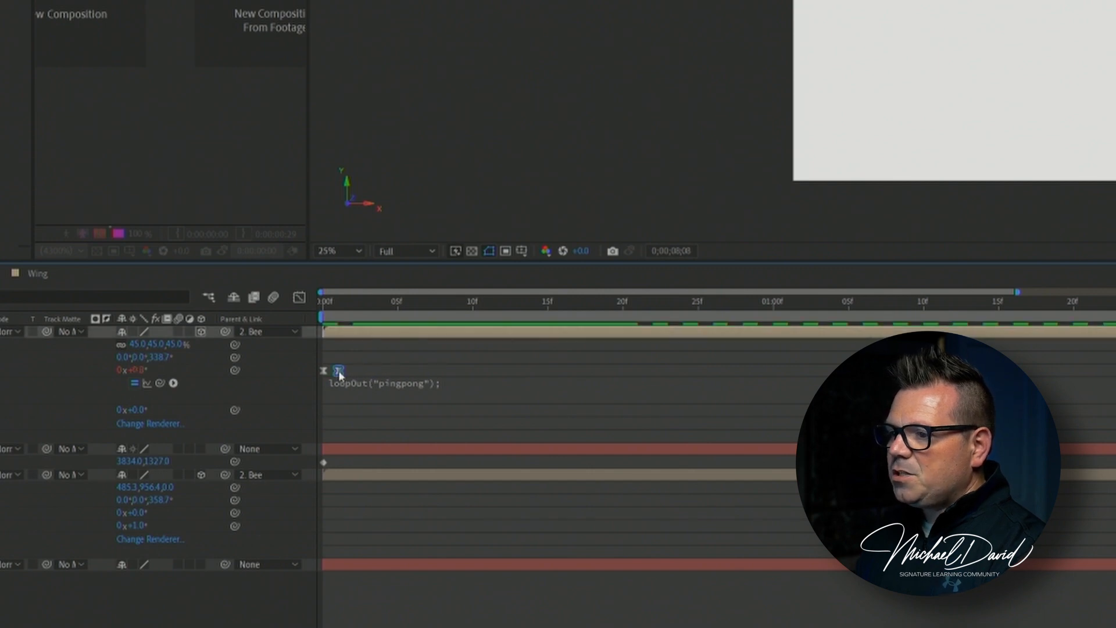
Preview the faster wing flap from the first frame and return the playhead to the beginning of the timeline
left_click_drag(350, 307, 298, 317)
key("space")
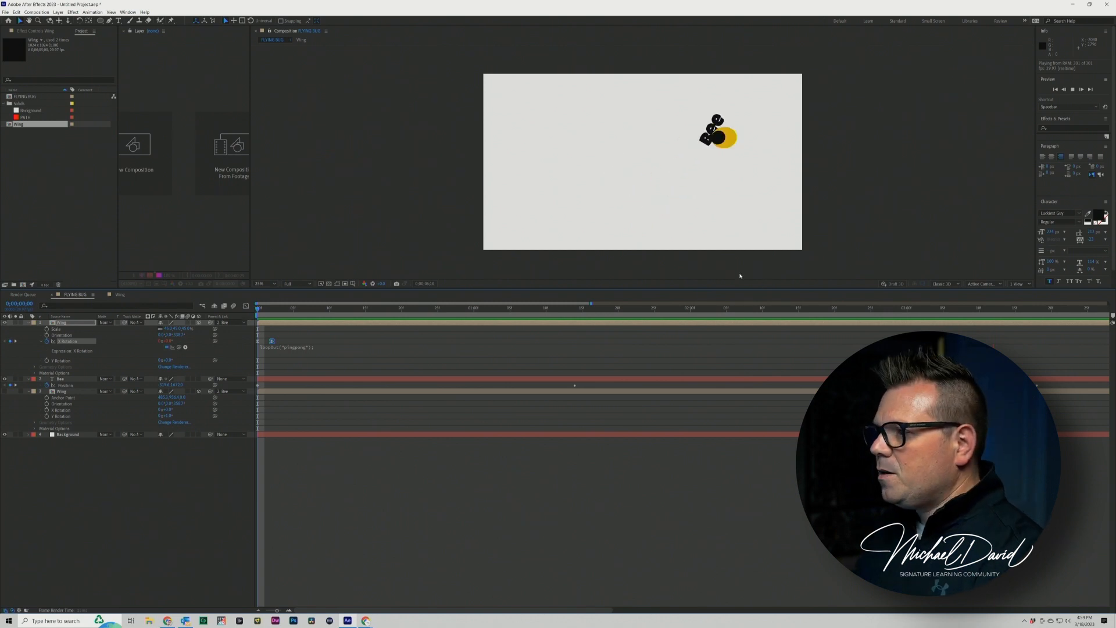
key("space")
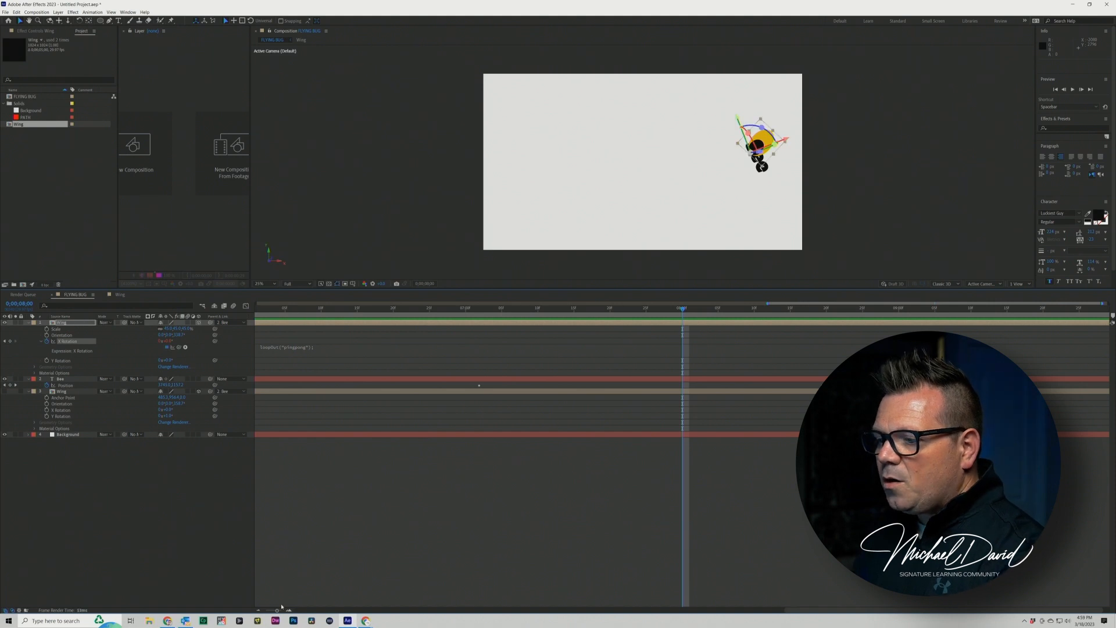
left_click_drag(277, 611, 270, 611)
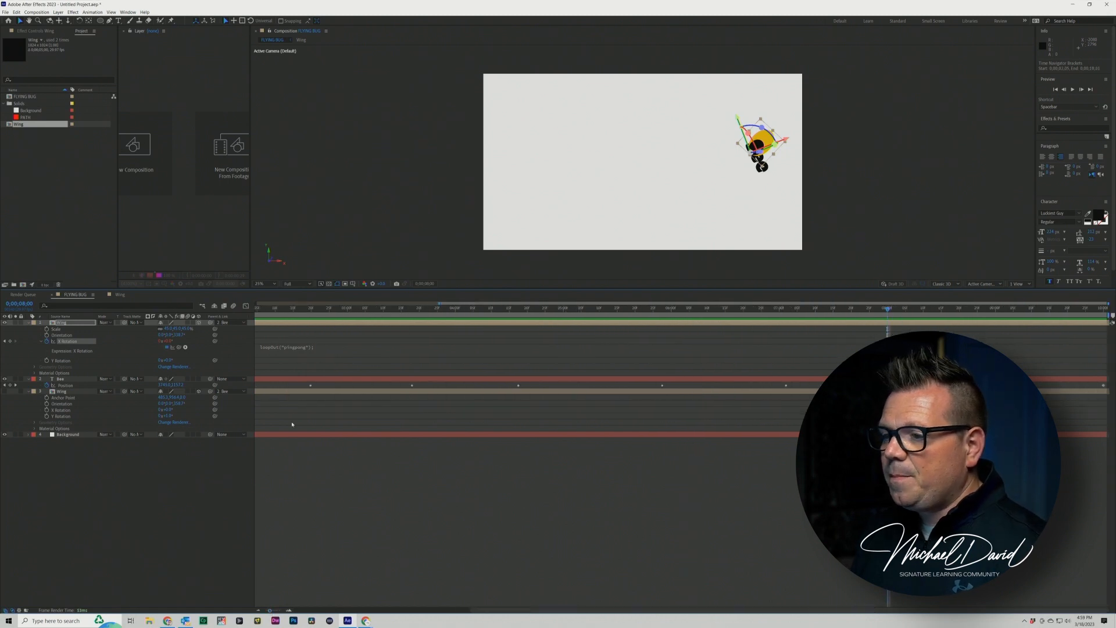
mouse_move(271, 313)
left_mouse_down()
mouse_move(235, 312)
mouse_move(249, 313)
left_mouse_up()
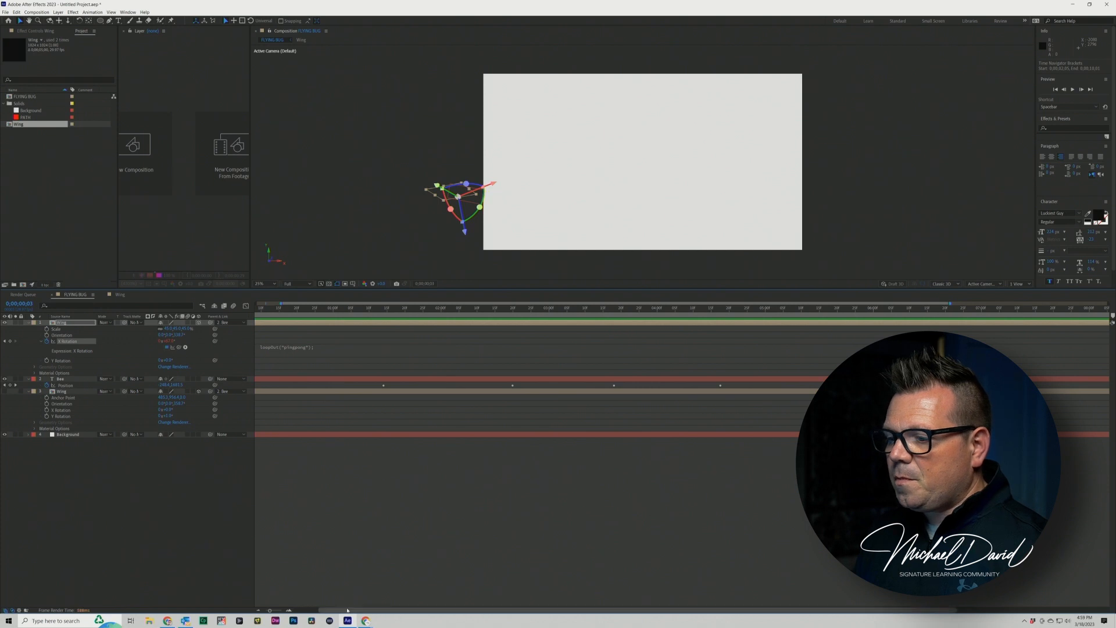
Link the lower Wing layer's X Rotation to the upper Wing's X Rotation with an expression multiplied by (-1), and apply it
left_click_drag(329, 610, 314, 609)
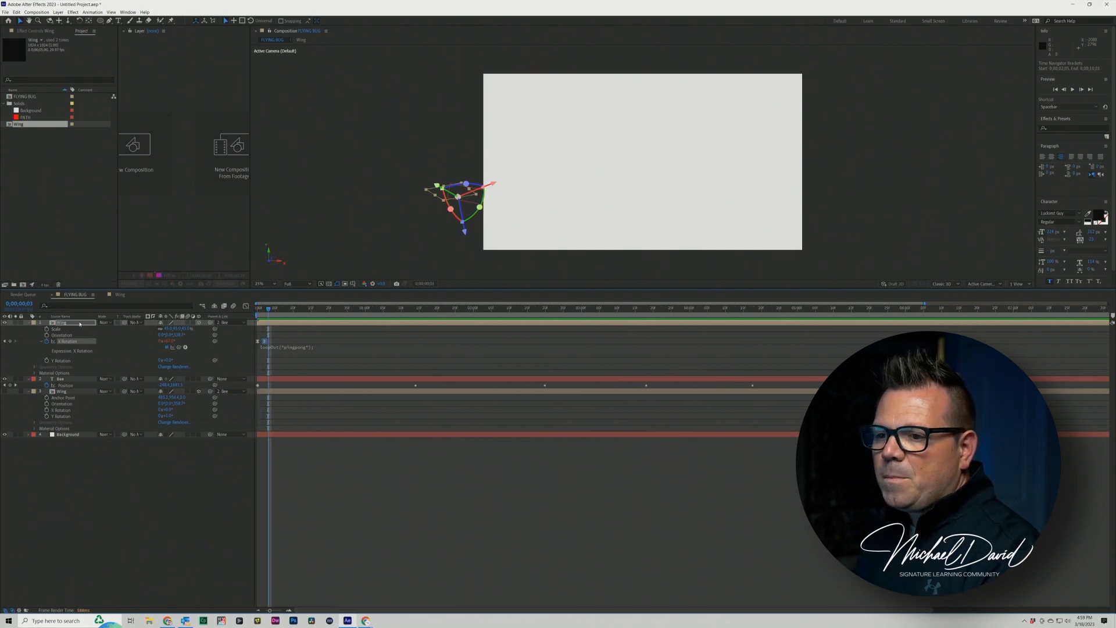
left_click(59, 391)
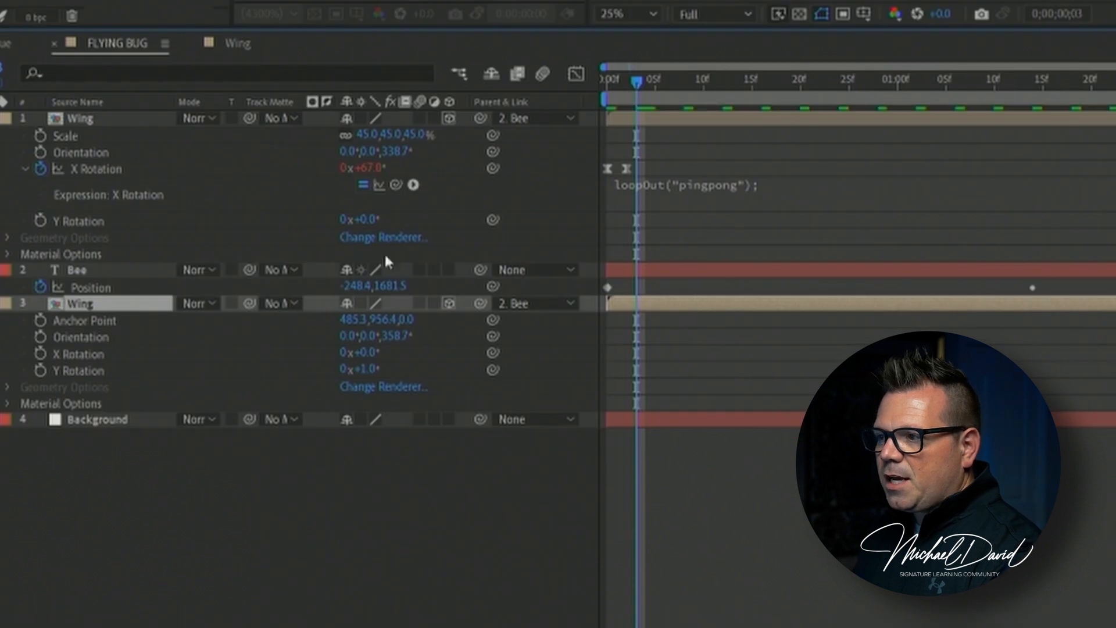
left_click(40, 354, "alt")
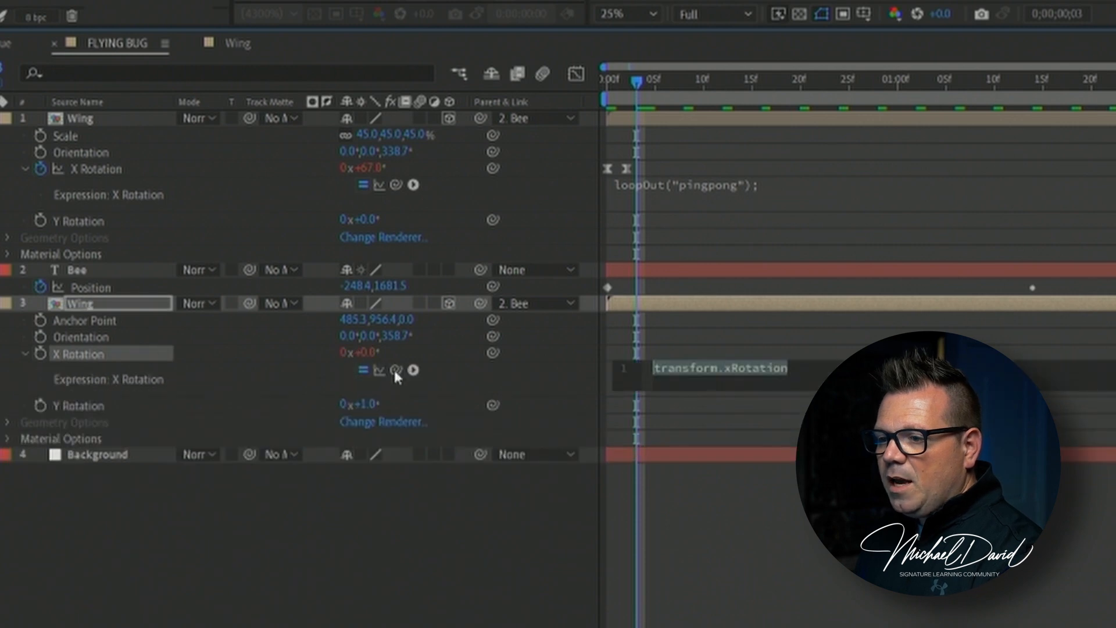
left_click_drag(396, 370, 99, 170)
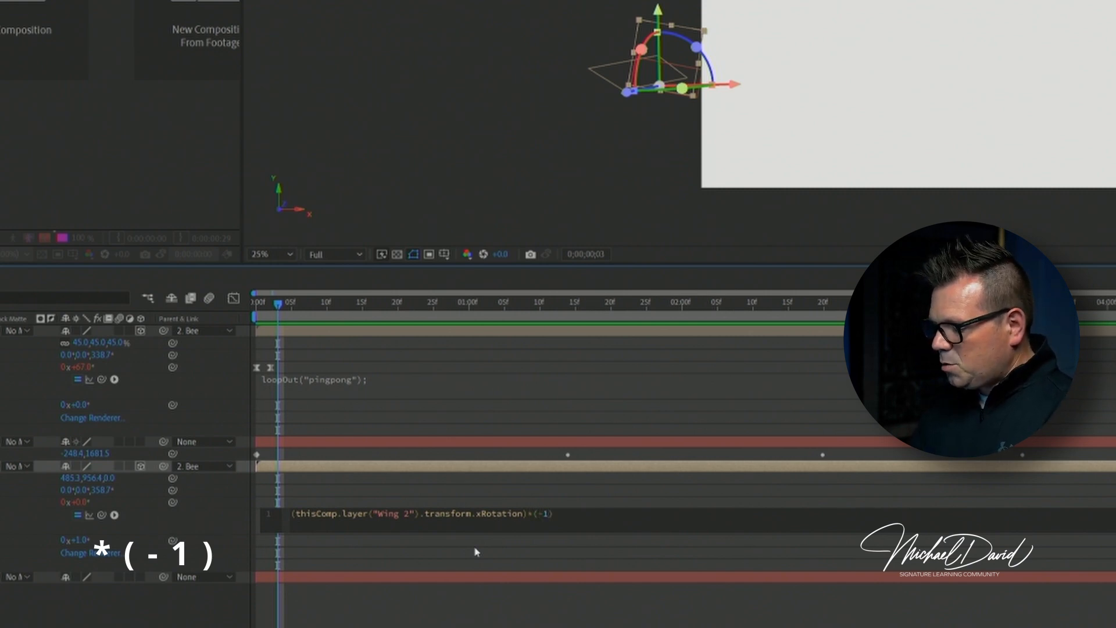
left_click(597, 620)
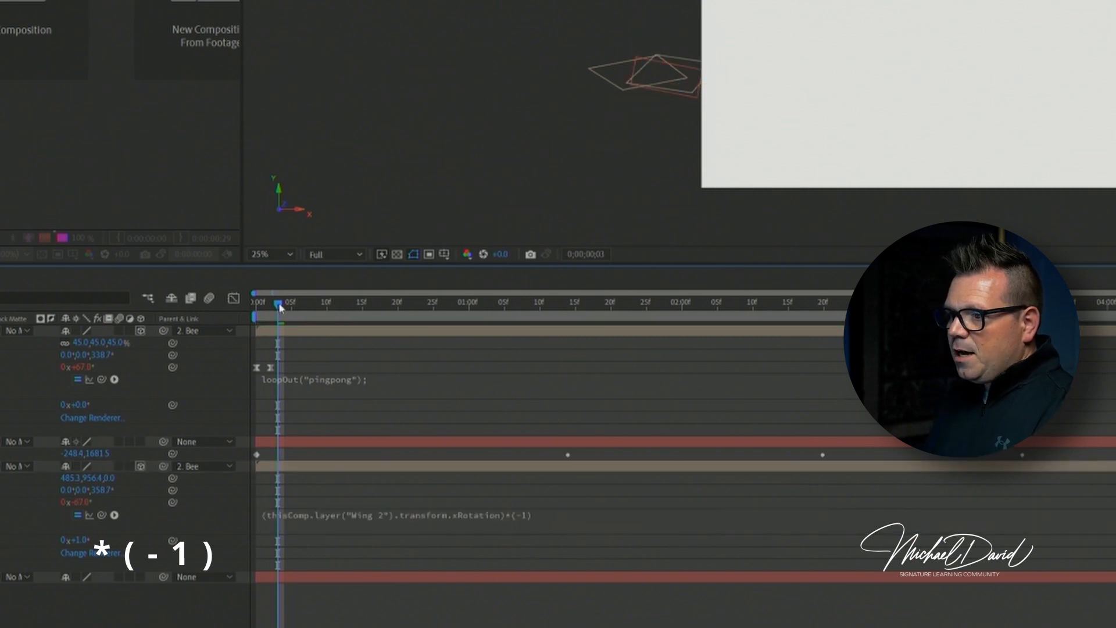
Scrub the first second of the timeline, and preview both wings flapping from near the start
left_click_drag(280, 308, 469, 307)
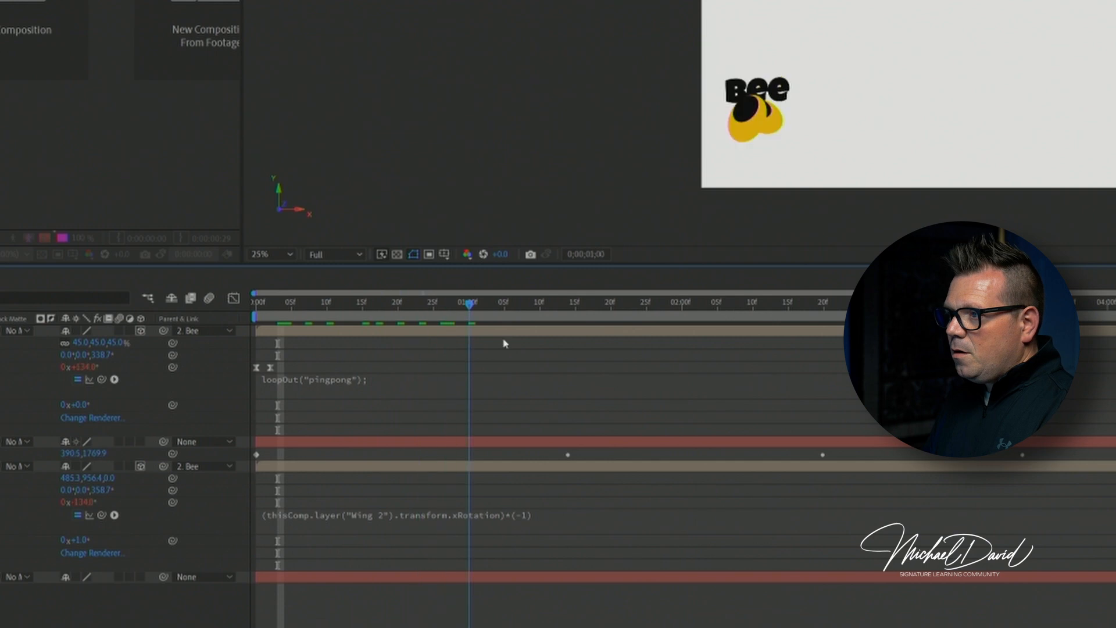
left_click_drag(504, 343, 264, 325)
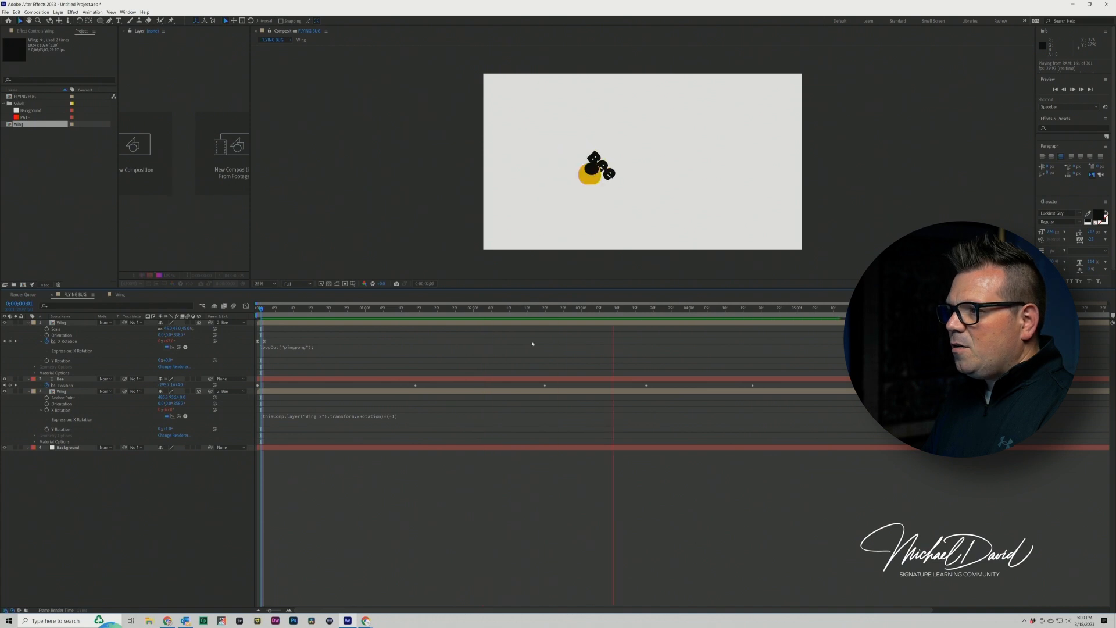
key("space")
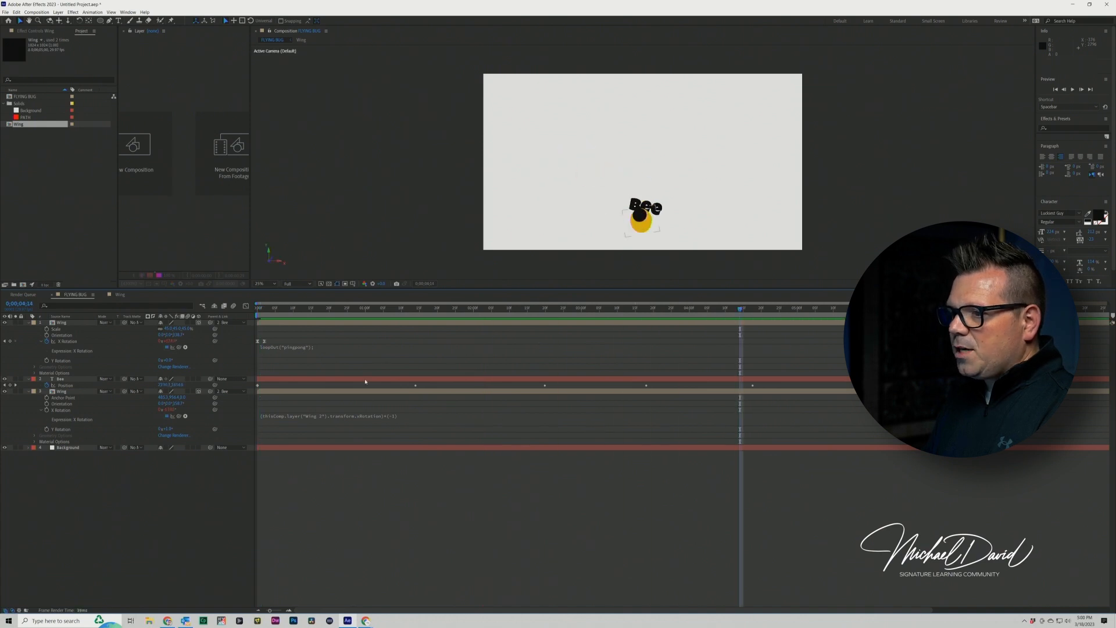
Move the upper Wing's second X Rotation keyframe out to about frame 19 to slow the flapping, and return the playhead near the start
left_click_drag(264, 342, 311, 342)
left_click(275, 309)
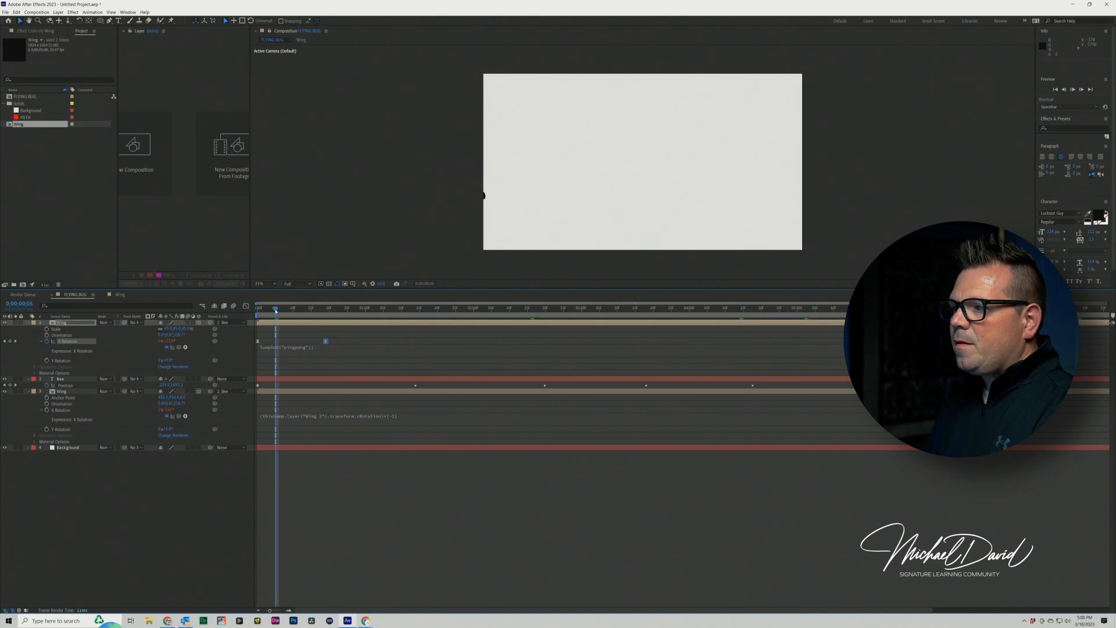